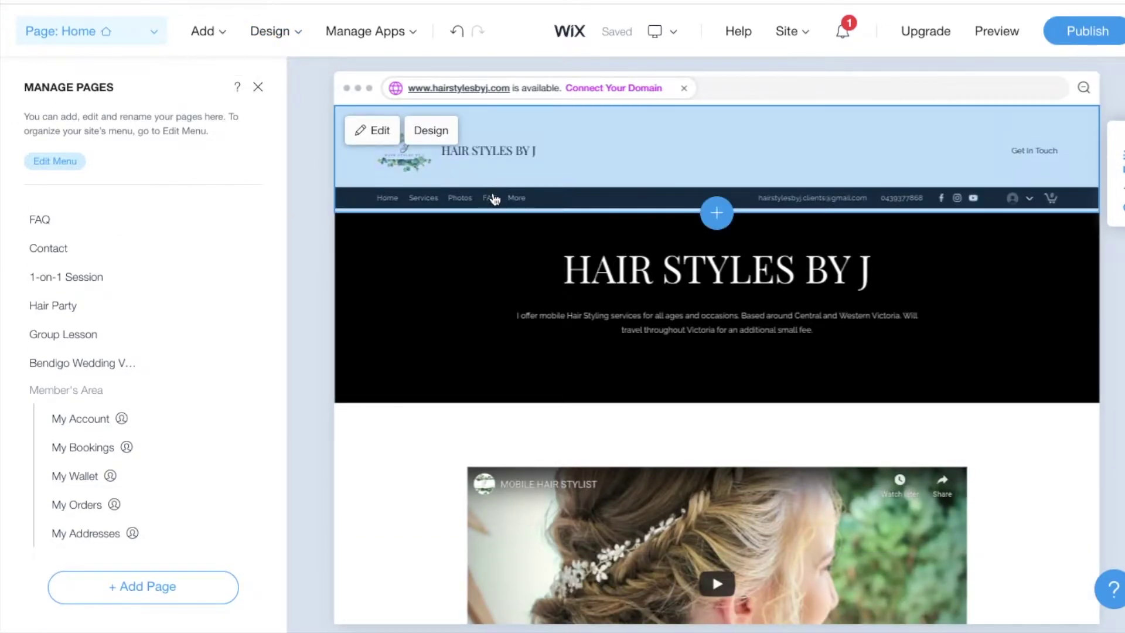
- From the header's site menu, go to Manage Pages and start adding a new page
left_click(556, 199)
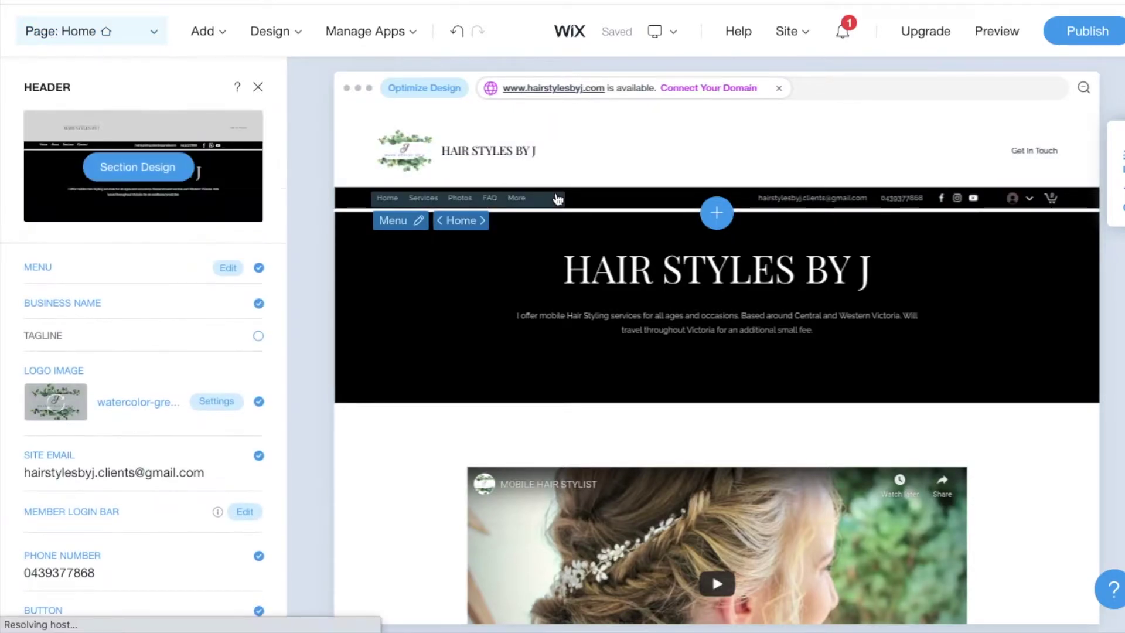
left_click(413, 222)
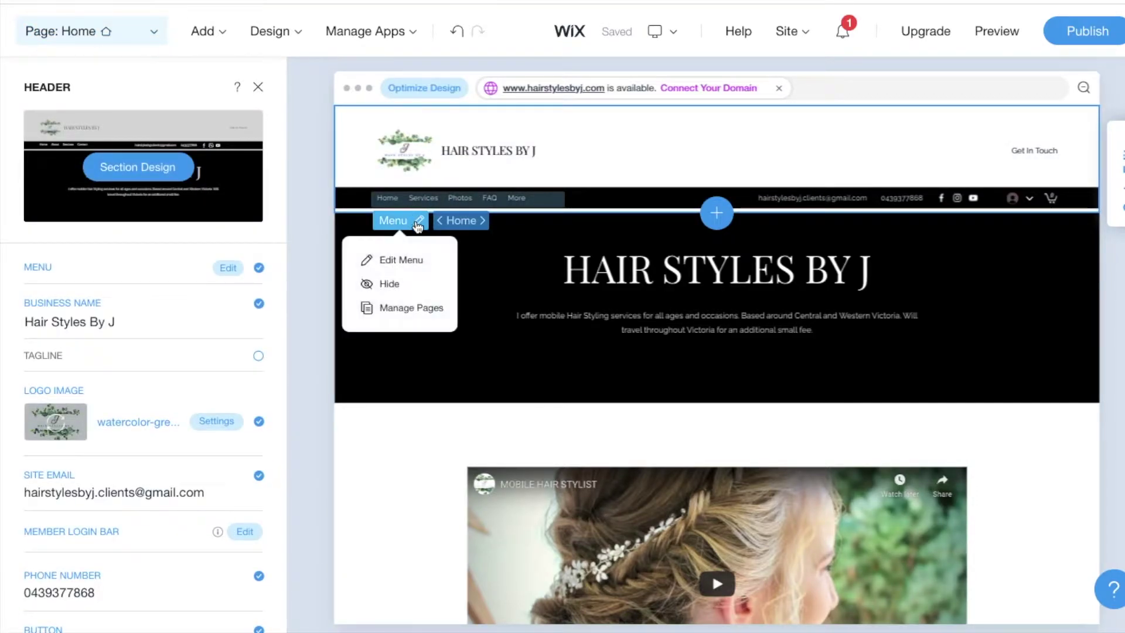
left_click(413, 262)
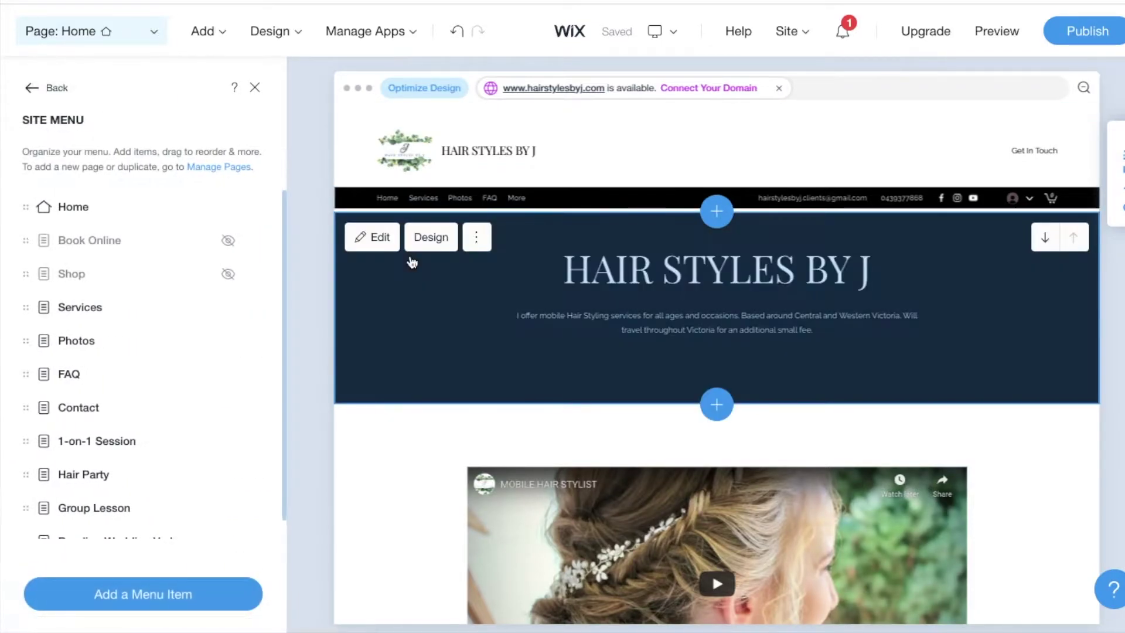
scroll(74, 513, "down", 1)
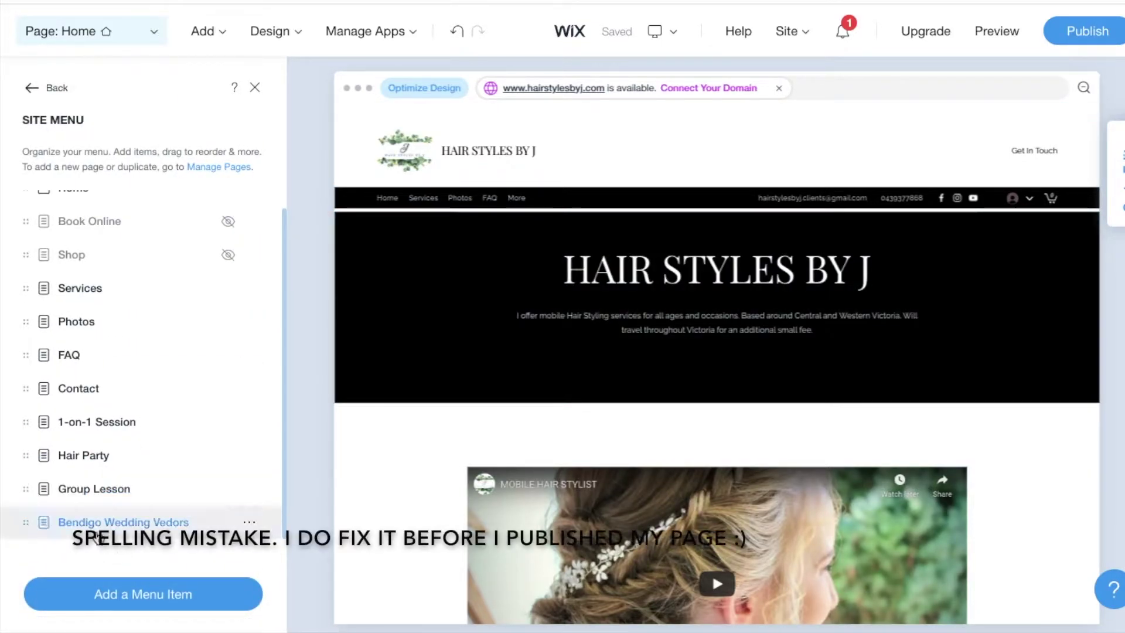
left_click(211, 168)
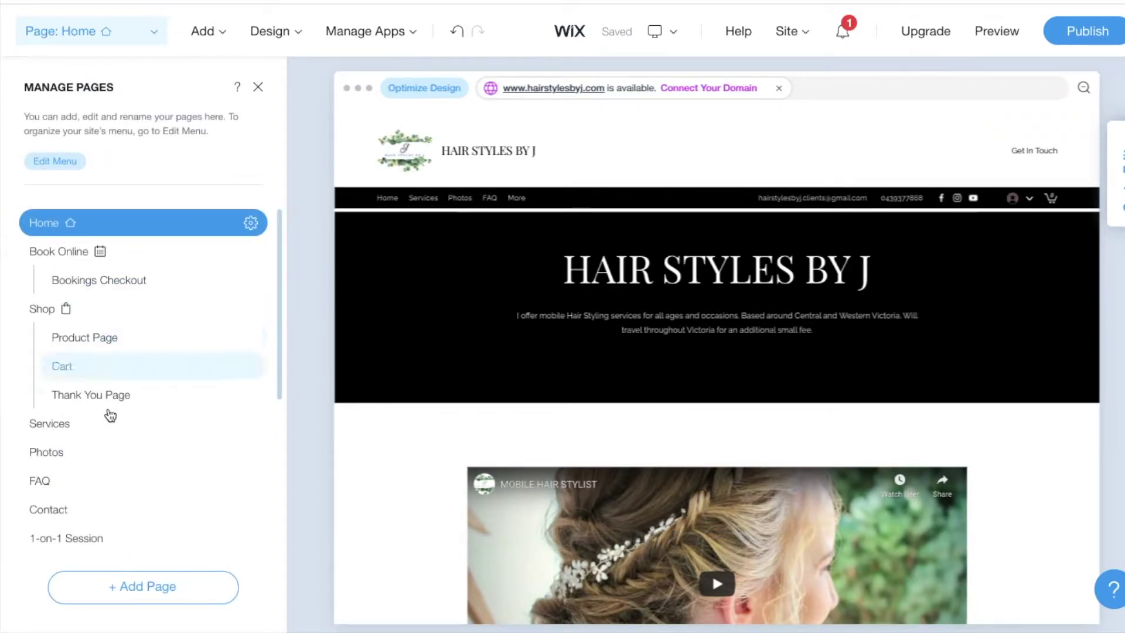
scroll(105, 440, "down", 1)
scroll(100, 459, "down", 3)
scroll(101, 460, "down", 1)
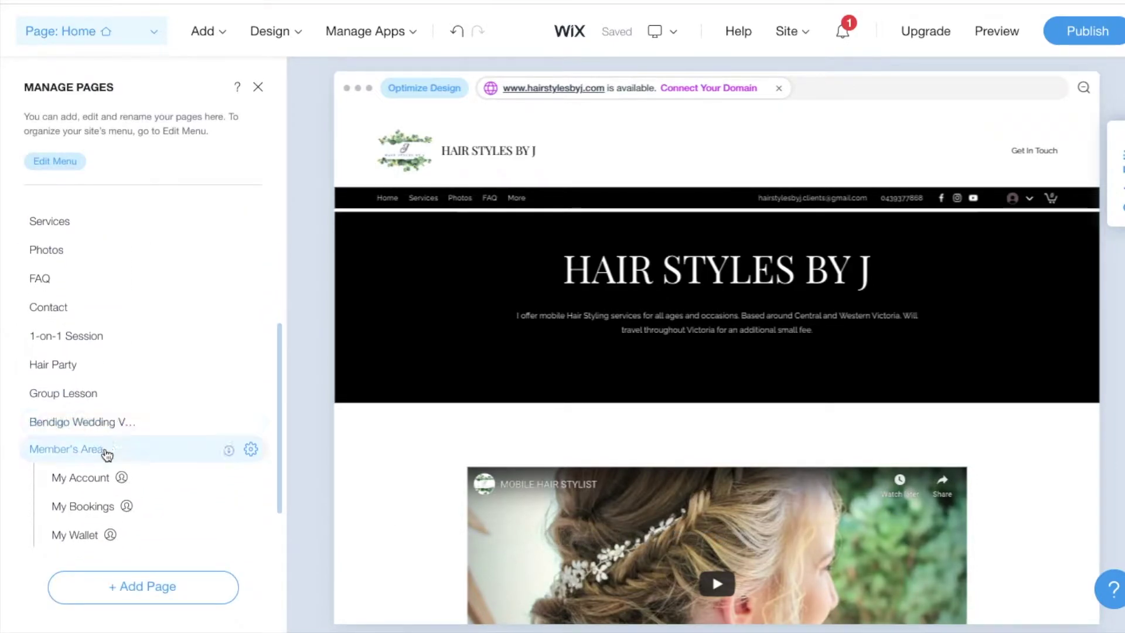
left_click(126, 587)
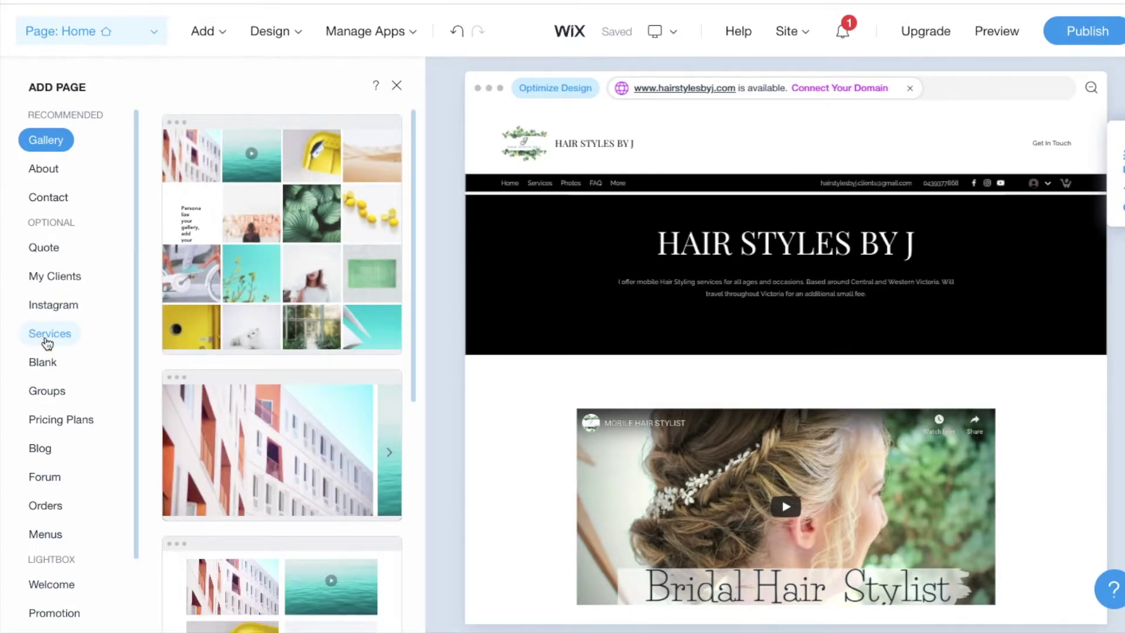
- Add a Services page built from the Available Services template
left_click(47, 338)
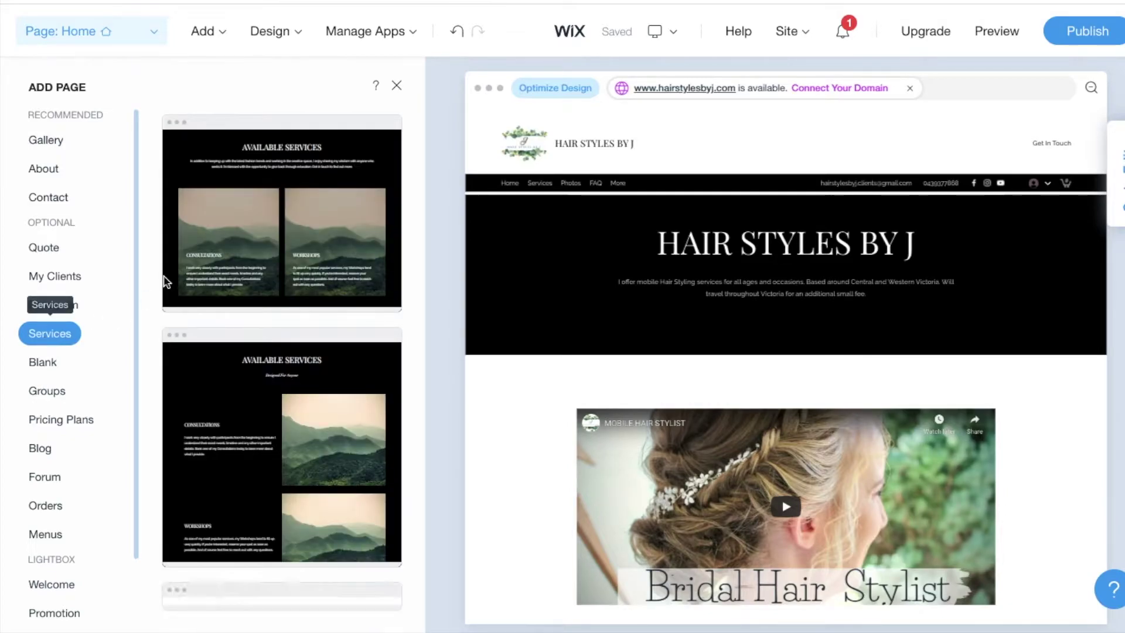
scroll(281, 463, "down", 3)
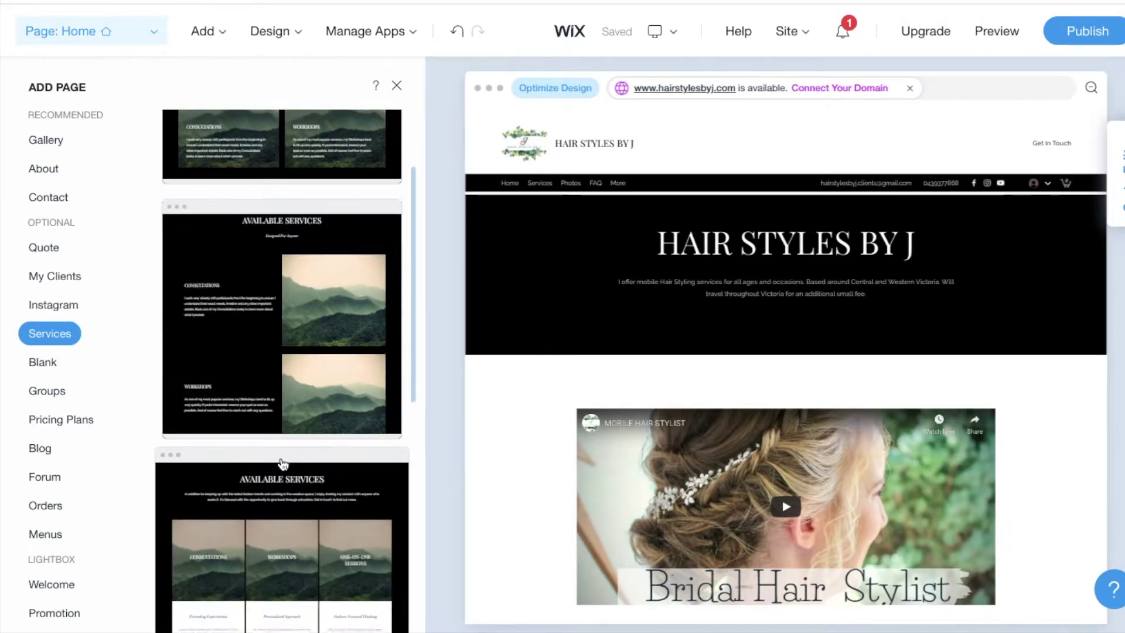
scroll(281, 464, "up", 1)
left_click(280, 473)
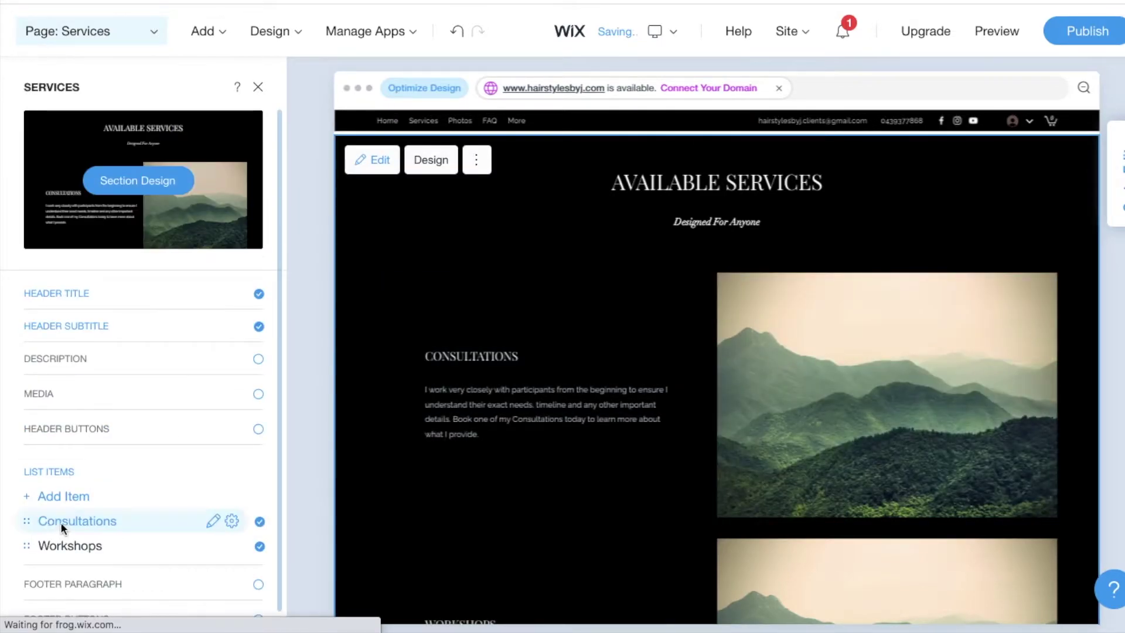
- Rename Consultations to 'Pick A Poise' with subtitle 'Florist' and copy the pick_a_posie Instagram URL
left_click(214, 523)
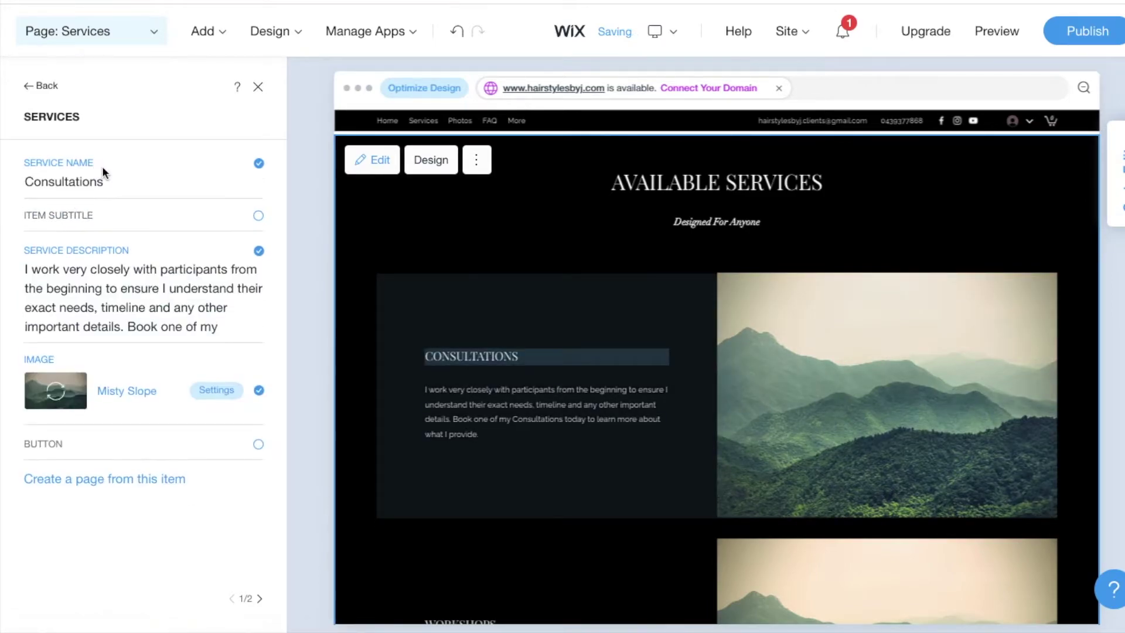
double_click(112, 182)
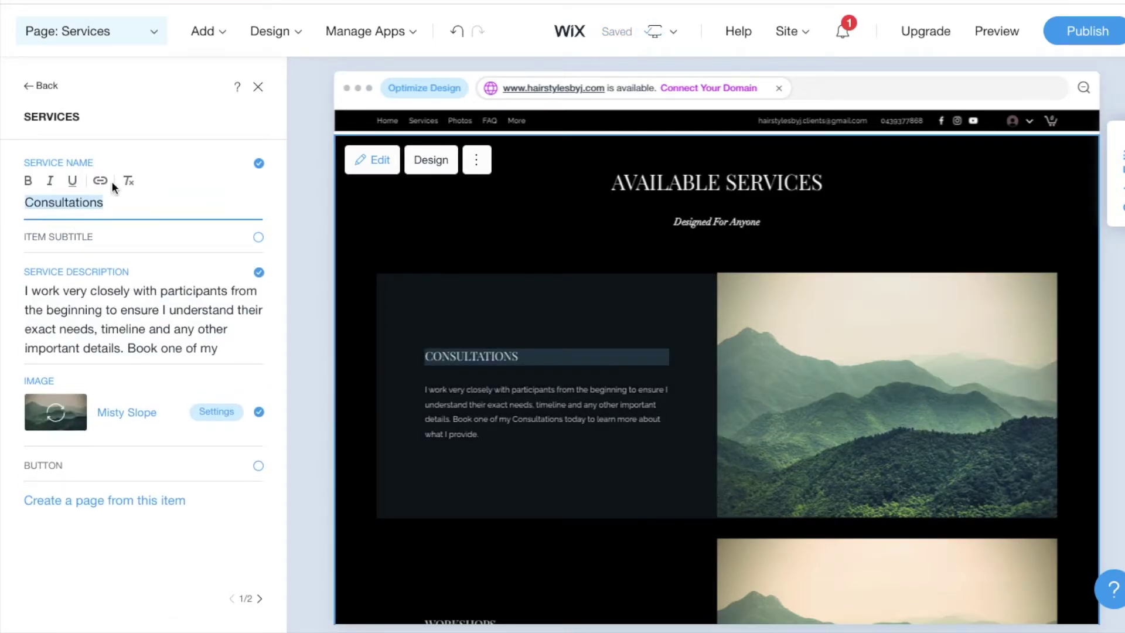
key("BackSpace")
type("Pick A Poise")
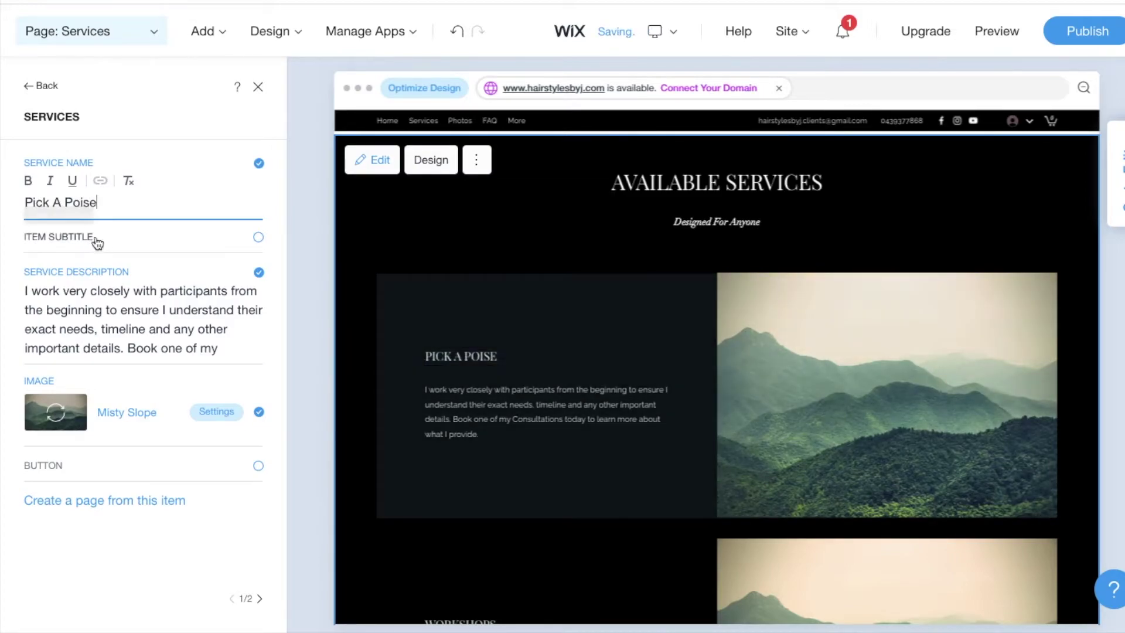
left_click(90, 240)
type("sie")
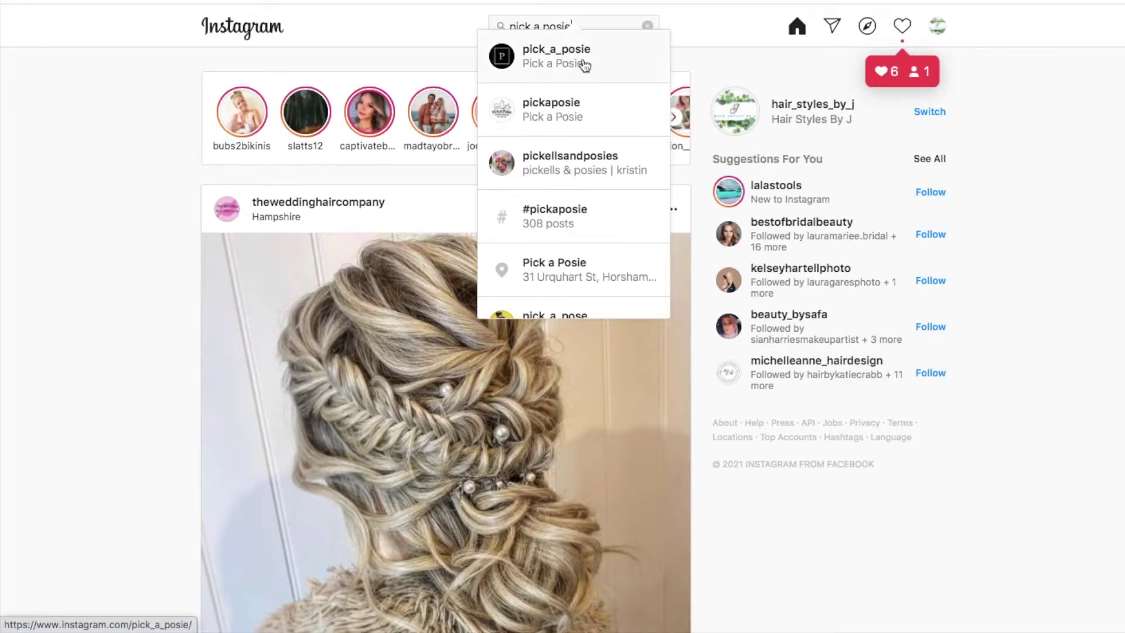
left_click(582, 57)
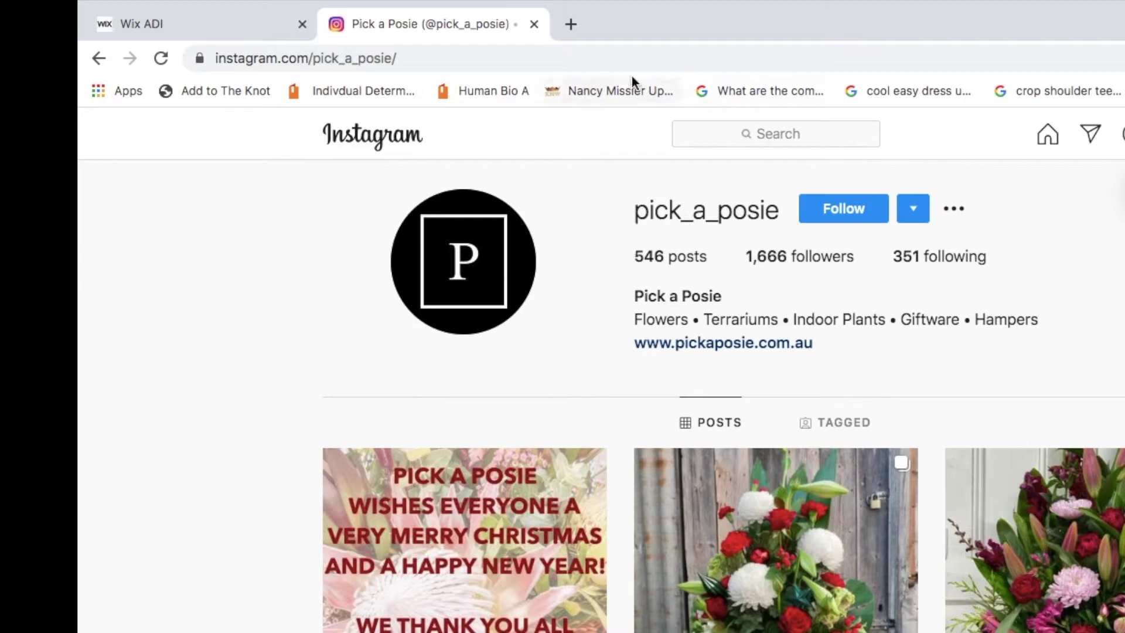
left_click(595, 56)
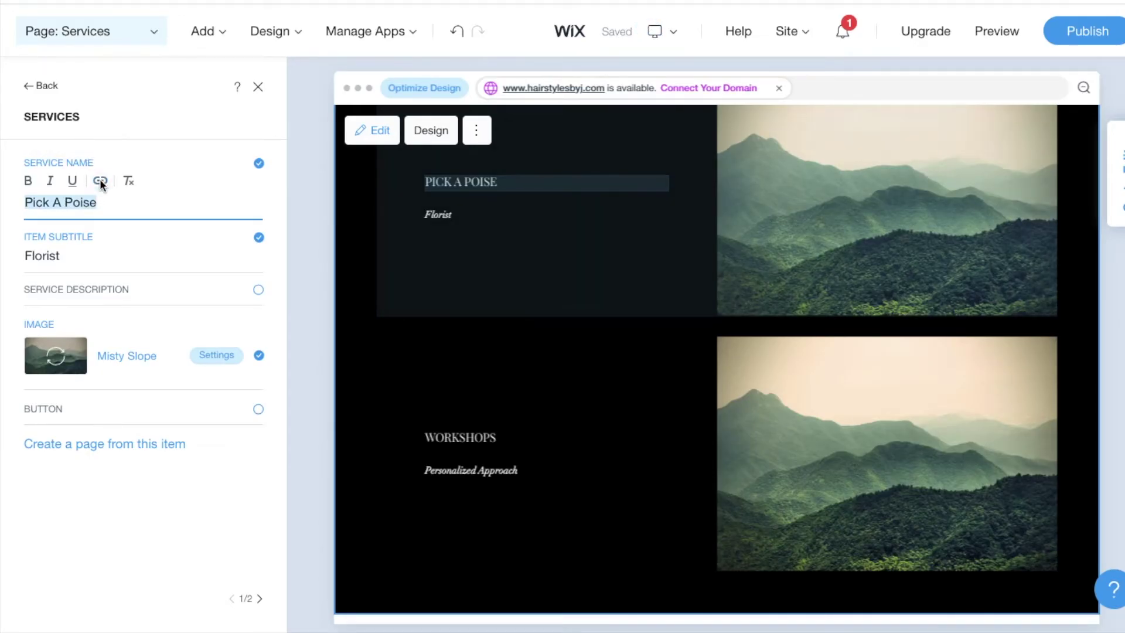
- Make the Pick A Poise name a web-address link to the pick_a_posie Instagram URL
left_click(100, 180)
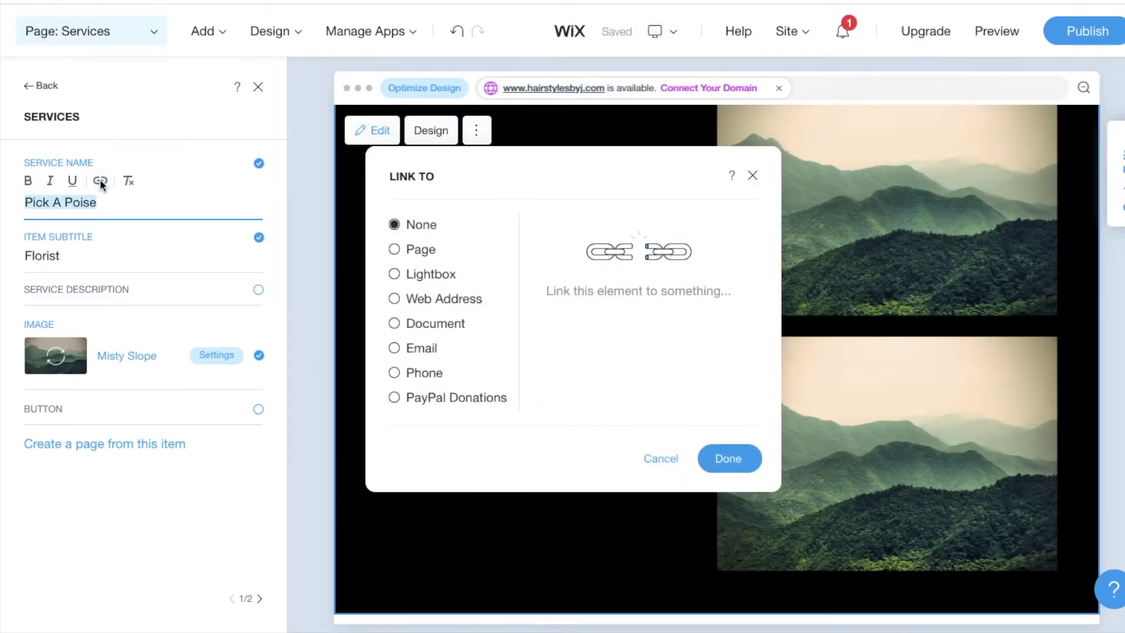
left_click(395, 299)
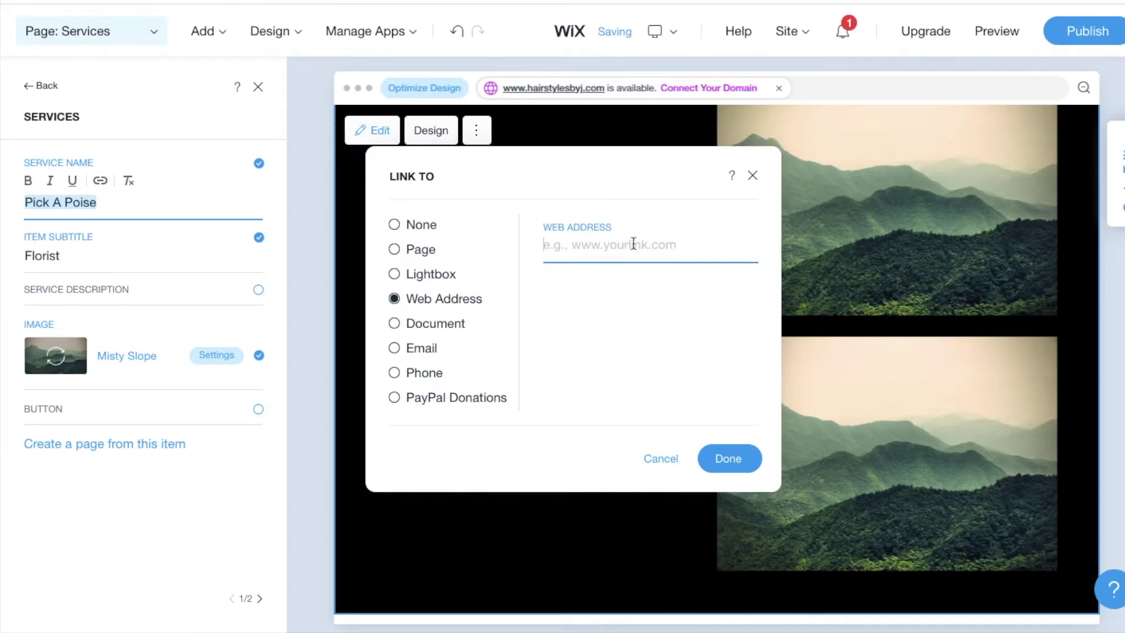
left_click(729, 459)
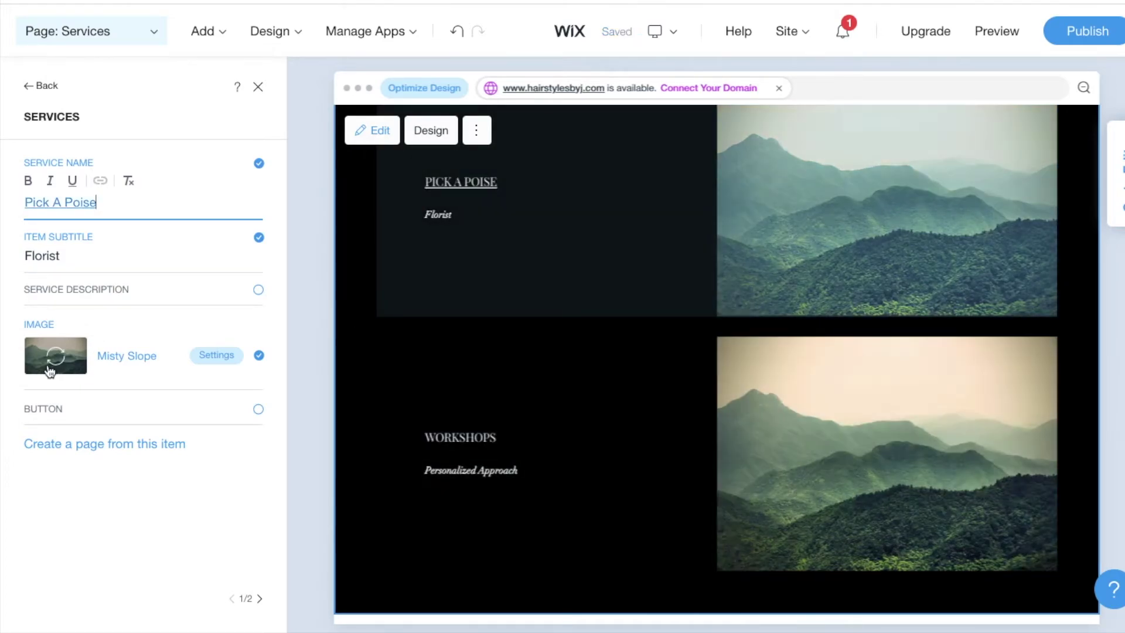
- Swap Pick A Poise's mountain photo for an uploaded bridal-bouquet image and preview the site
left_click(50, 368)
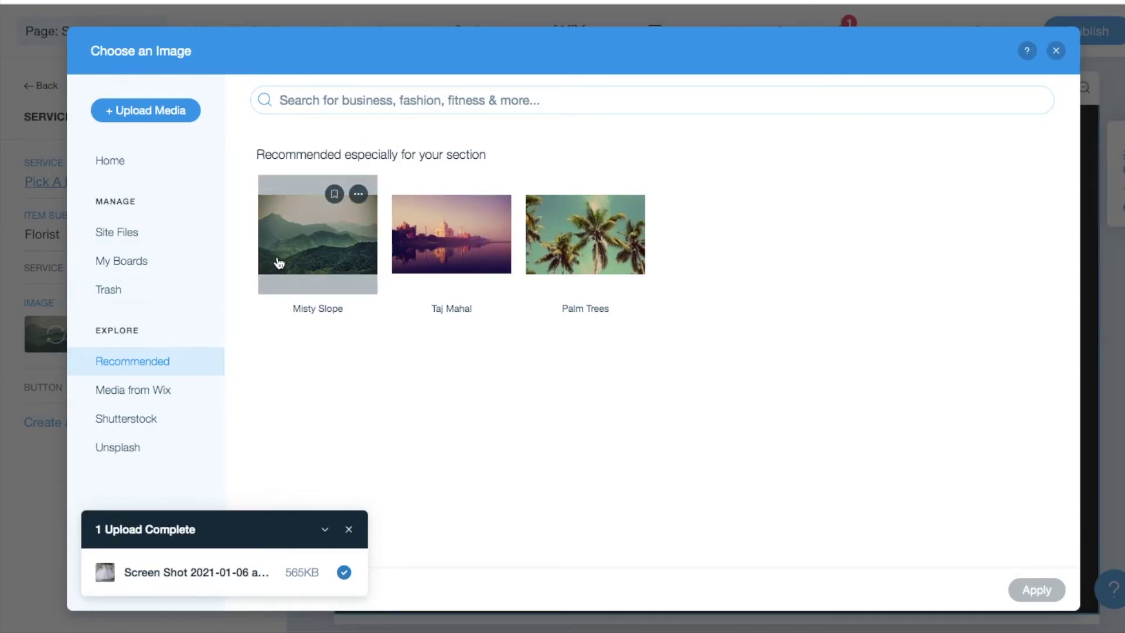
left_click(139, 113)
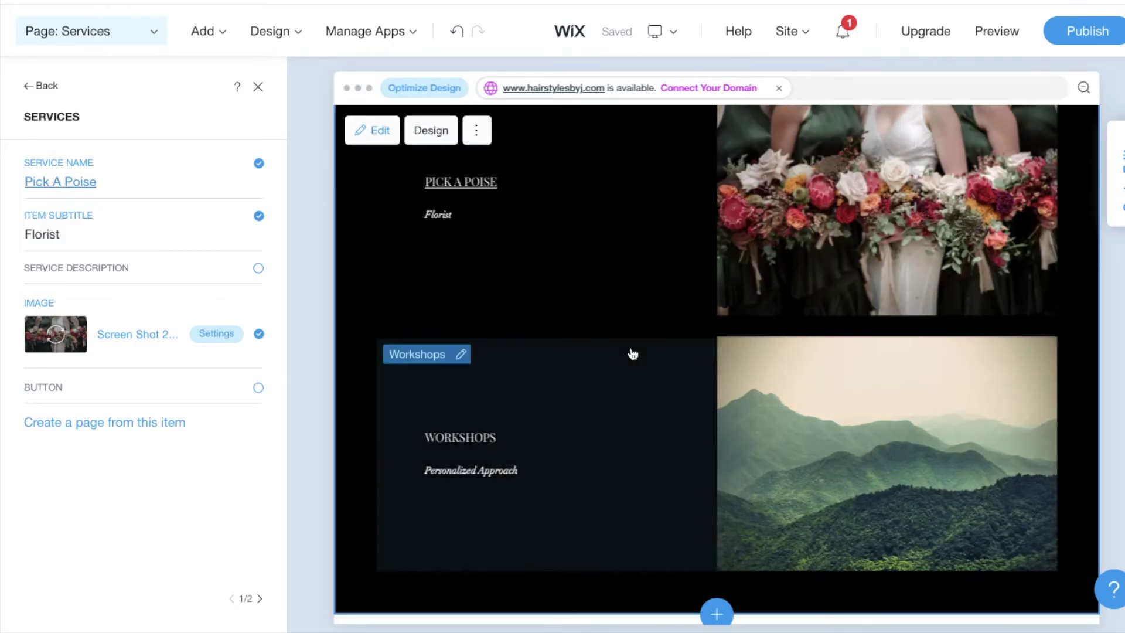
scroll(630, 354, "up", 2)
key("ctrl+shift+p")
mouse_move(273, 237)
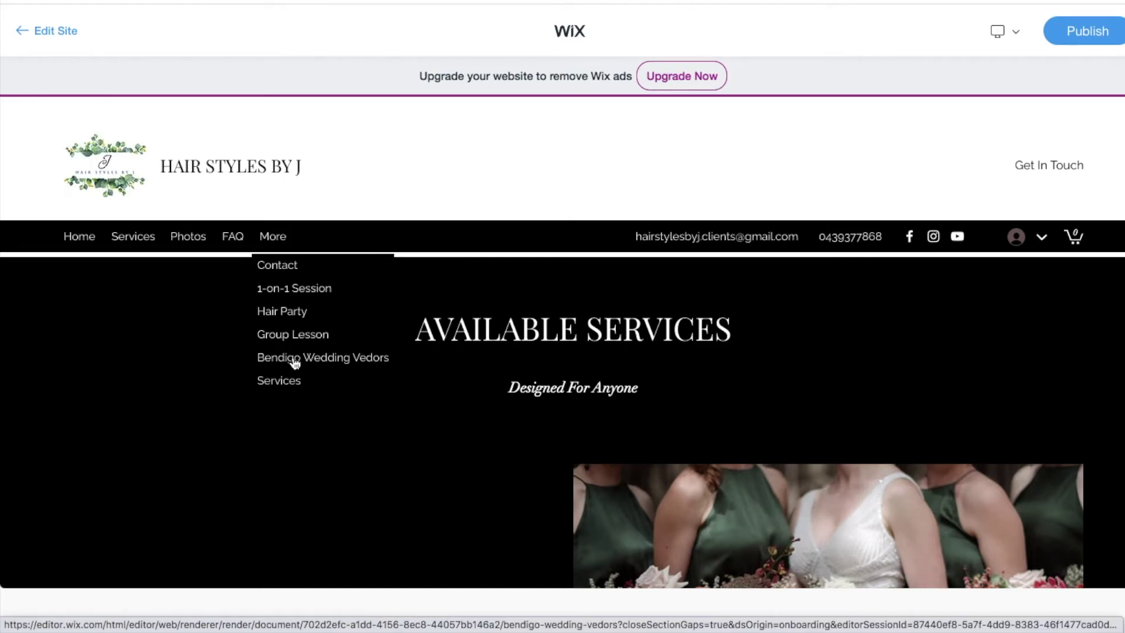
- In preview, open Bendigo Wedding Vendors and follow the All Seasons venue link
left_click(295, 359)
scroll(614, 446, "down", 1)
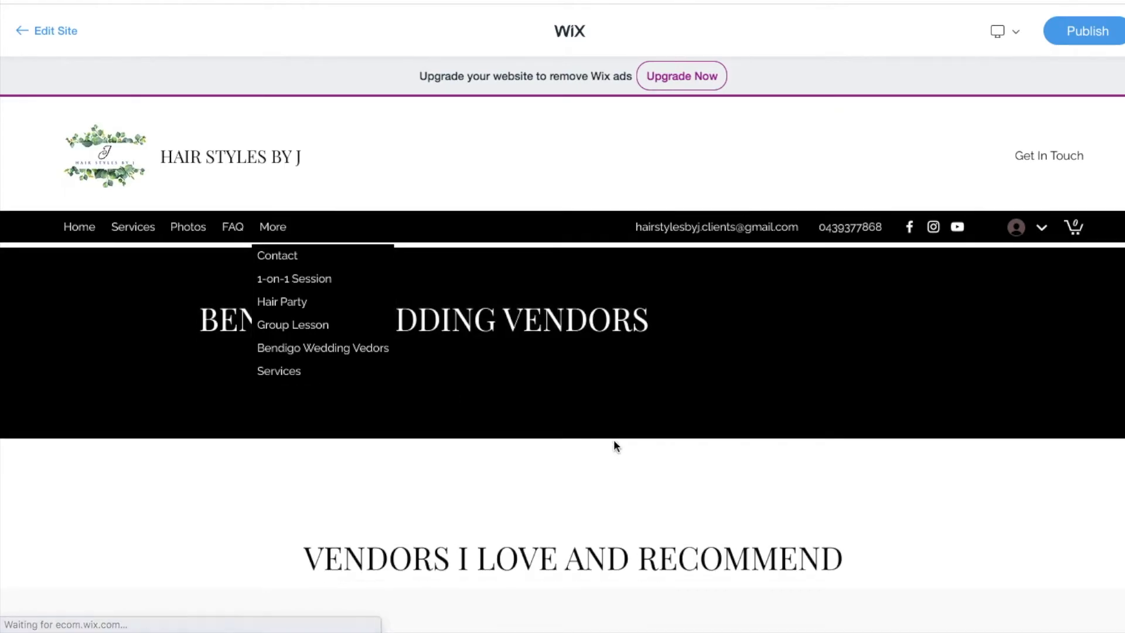
scroll(667, 424, "down", 3)
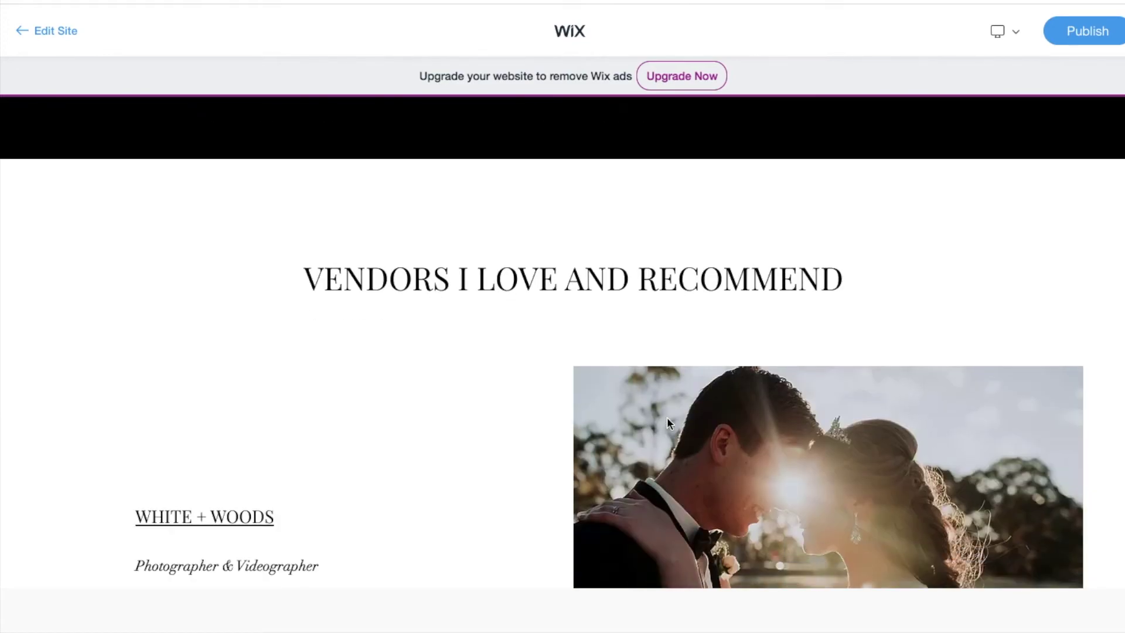
scroll(667, 418, "down", 3)
scroll(668, 418, "down", 1)
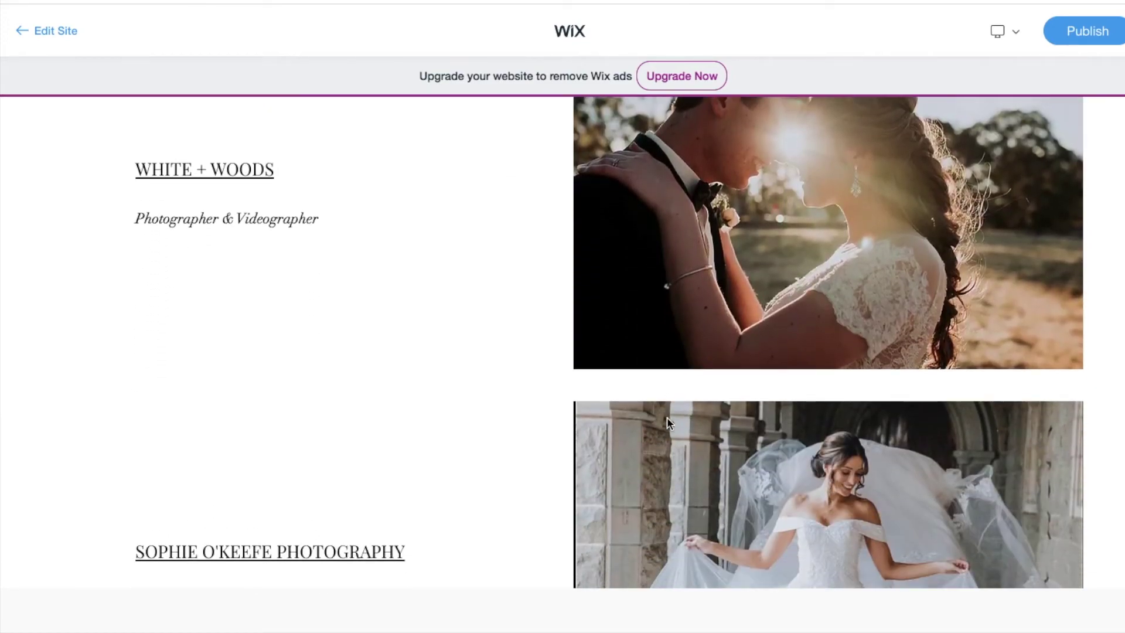
scroll(668, 416, "down", 1)
scroll(259, 236, "up", 1)
scroll(259, 237, "down", 3)
scroll(259, 237, "down", 2)
scroll(258, 236, "down", 2)
scroll(259, 237, "down", 2)
scroll(259, 236, "down", 1)
scroll(259, 237, "down", 2)
scroll(259, 243, "down", 2)
scroll(258, 244, "down", 2)
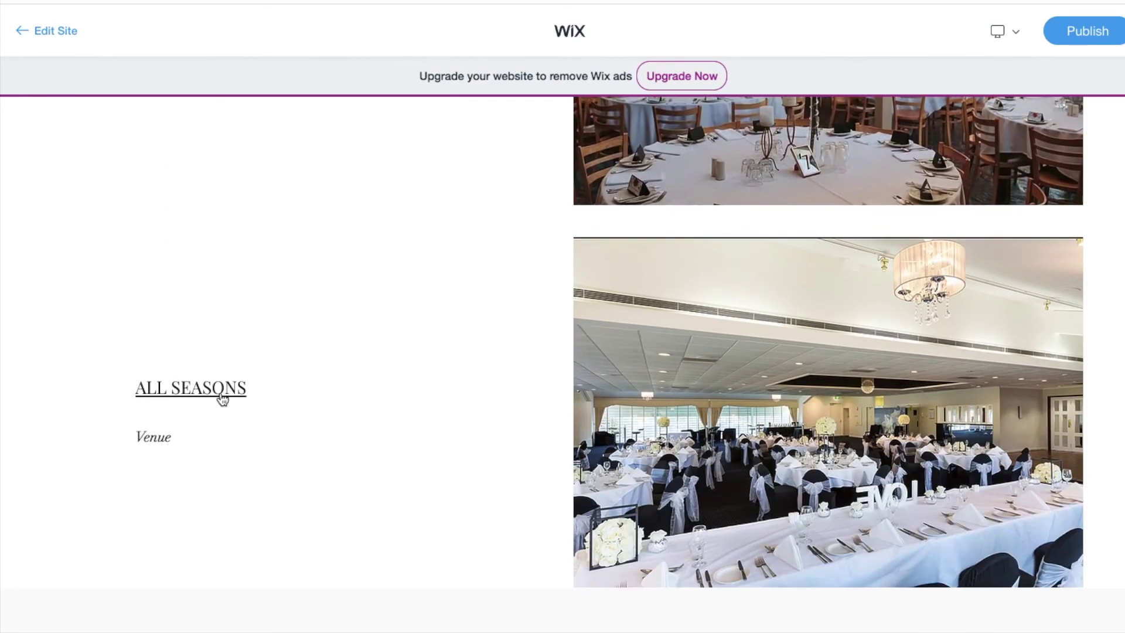
left_click(221, 399)
scroll(450, 418, "down", 3)
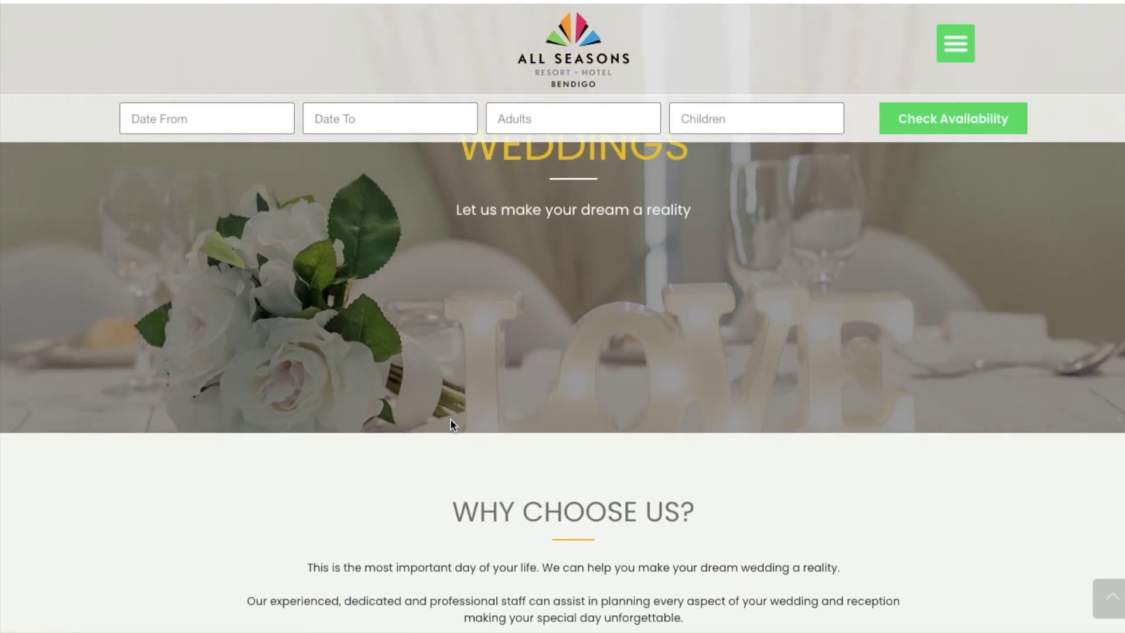
scroll(450, 419, "up", 2)
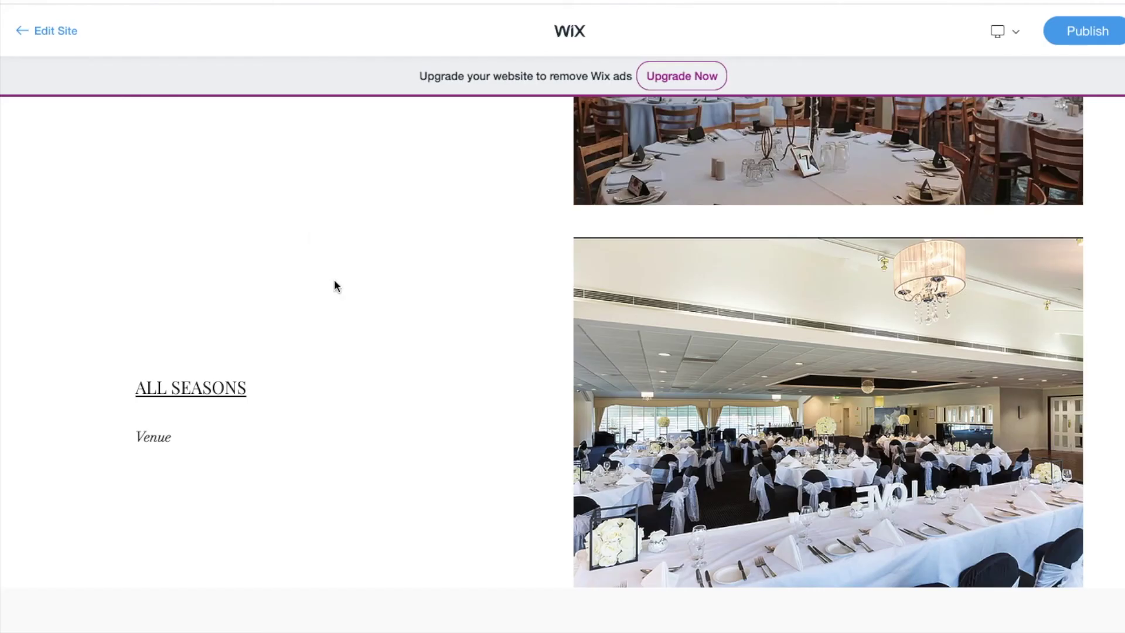
scroll(328, 458, "down", 3)
scroll(328, 458, "down", 3)
scroll(328, 458, "up", 1)
scroll(328, 458, "up", 5)
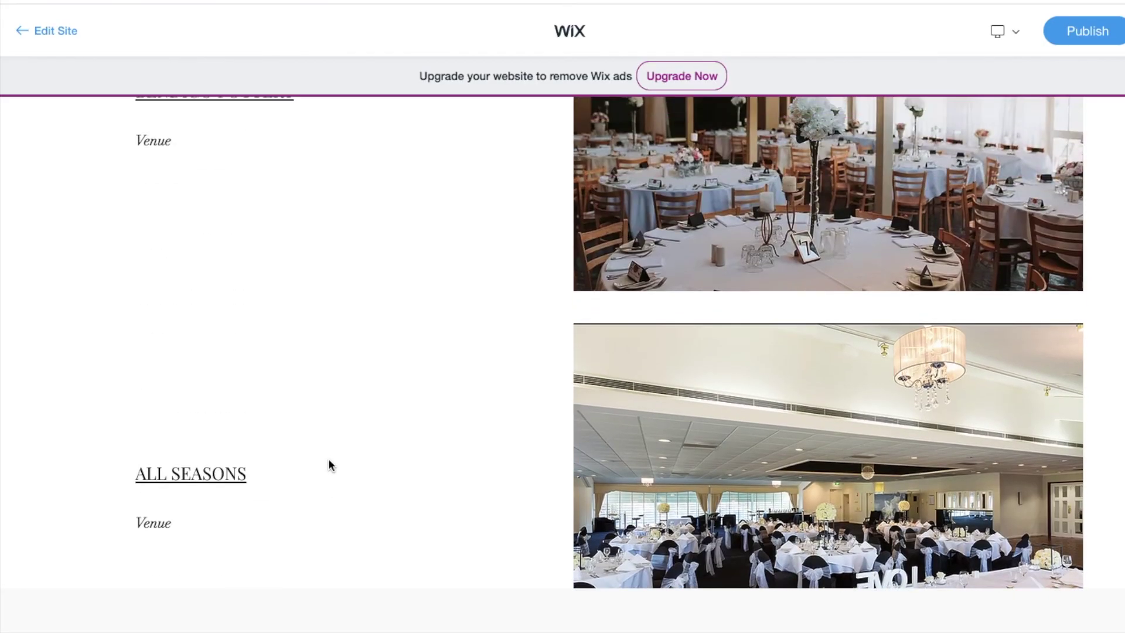
scroll(328, 459, "up", 2)
scroll(328, 458, "up", 3)
scroll(328, 458, "up", 3)
scroll(330, 460, "up", 4)
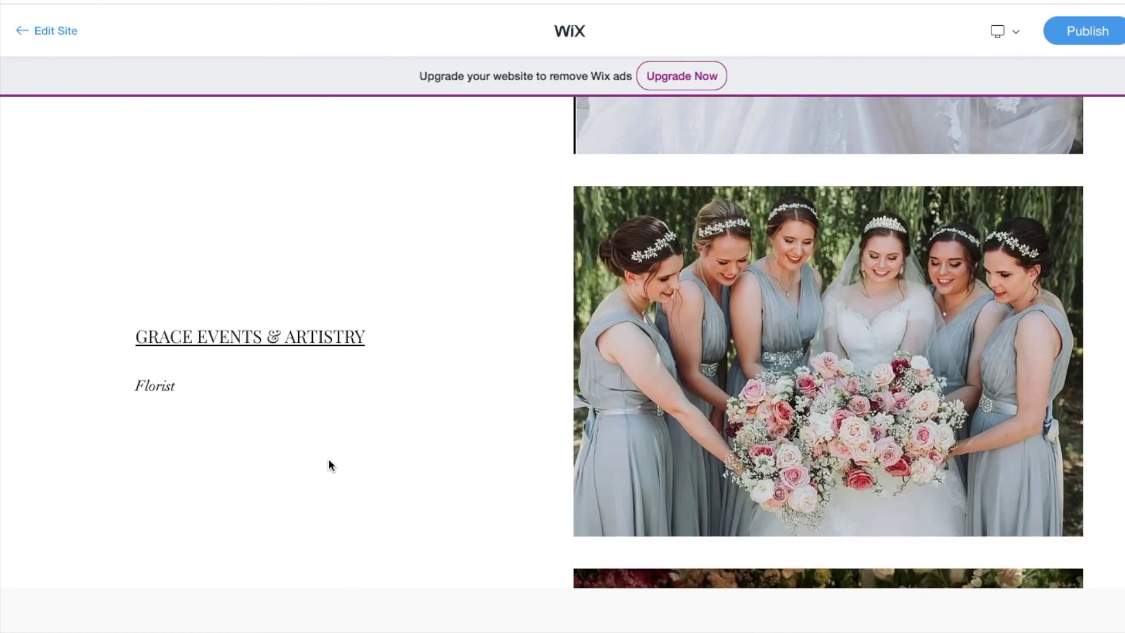
scroll(329, 465, "up", 4)
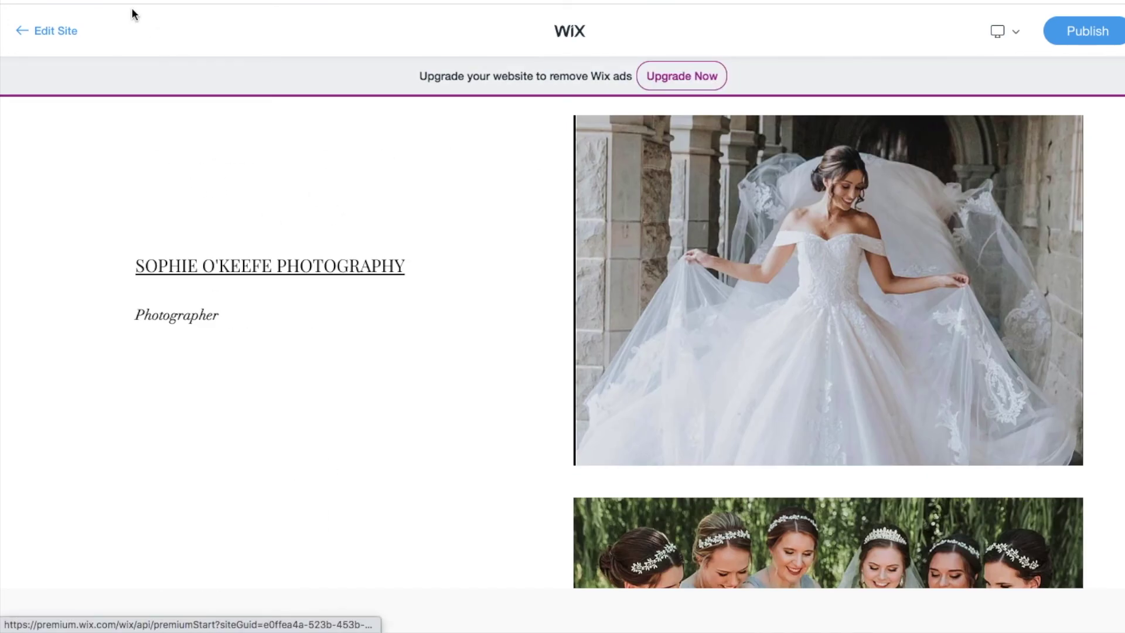